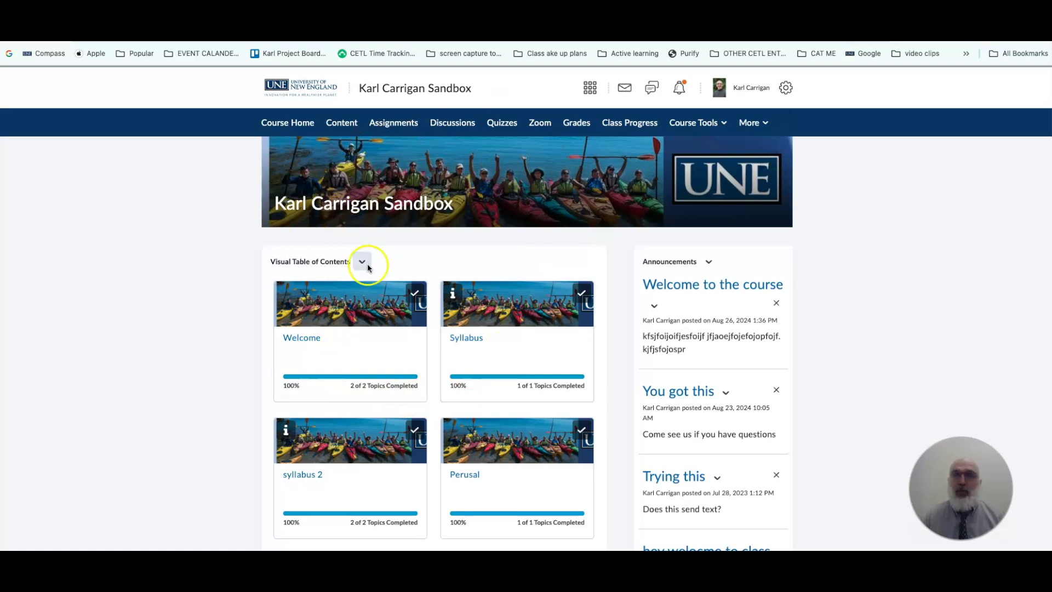
Go to Course Admin from the Course Tools menu
{"action": "left_click", "coordinate": [724, 125]}
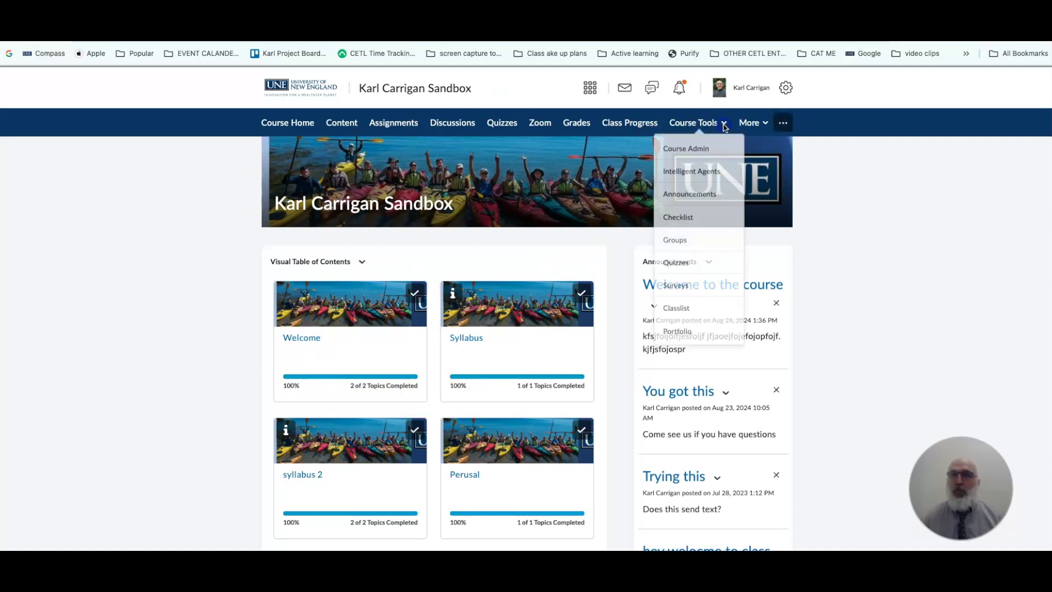
{"action": "left_click", "coordinate": [710, 149]}
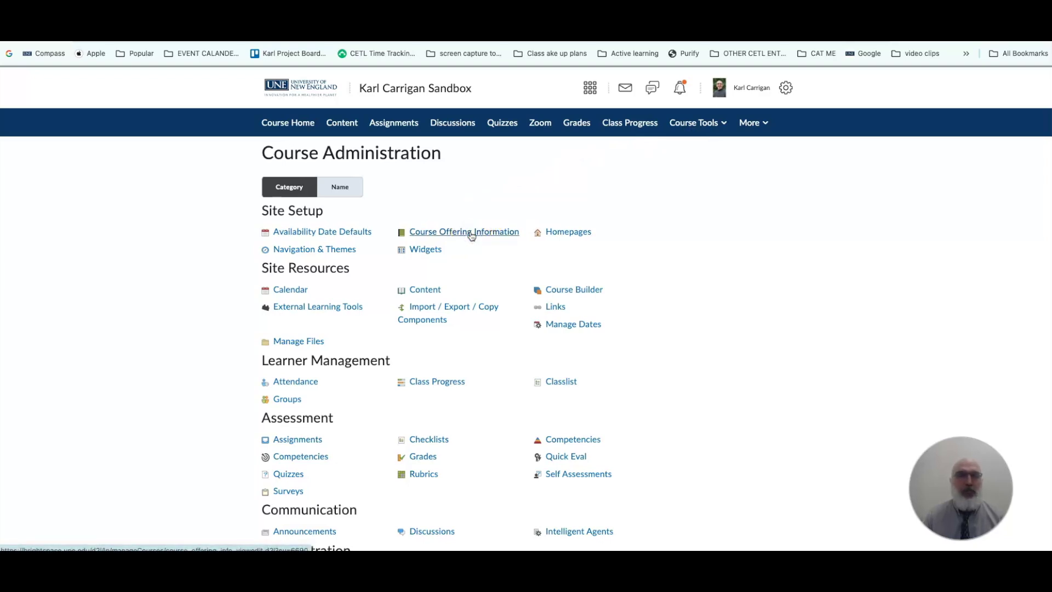
Open Course Offering Information from Site Setup
{"action": "left_click", "coordinate": [471, 233]}
{"action": "scroll", "coordinate": [387, 331], "scroll_direction": "down", "scroll_amount": 1}
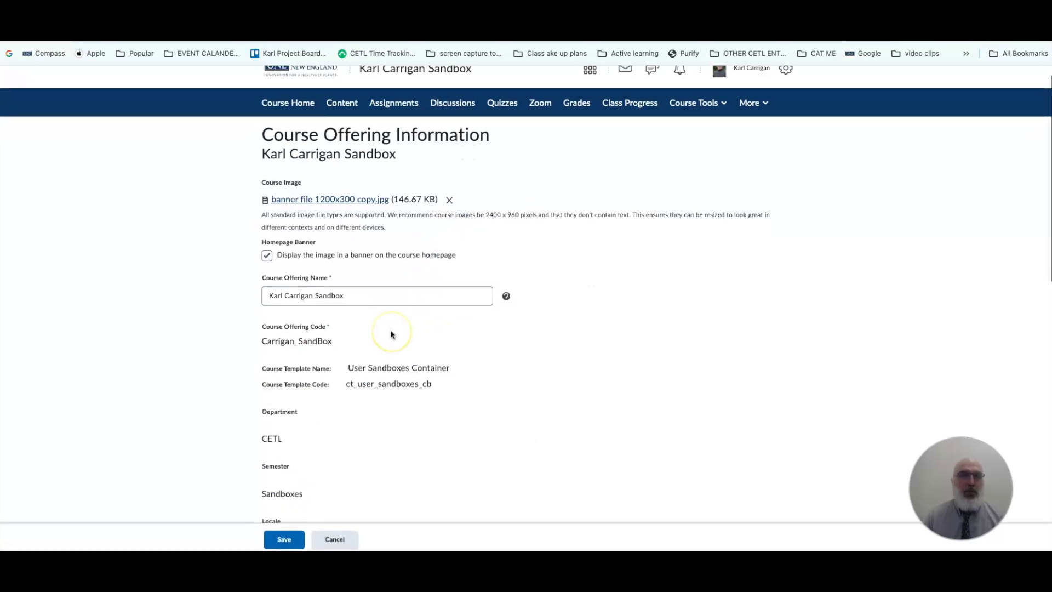
{"action": "scroll", "coordinate": [382, 325], "scroll_direction": "down", "scroll_amount": 2}
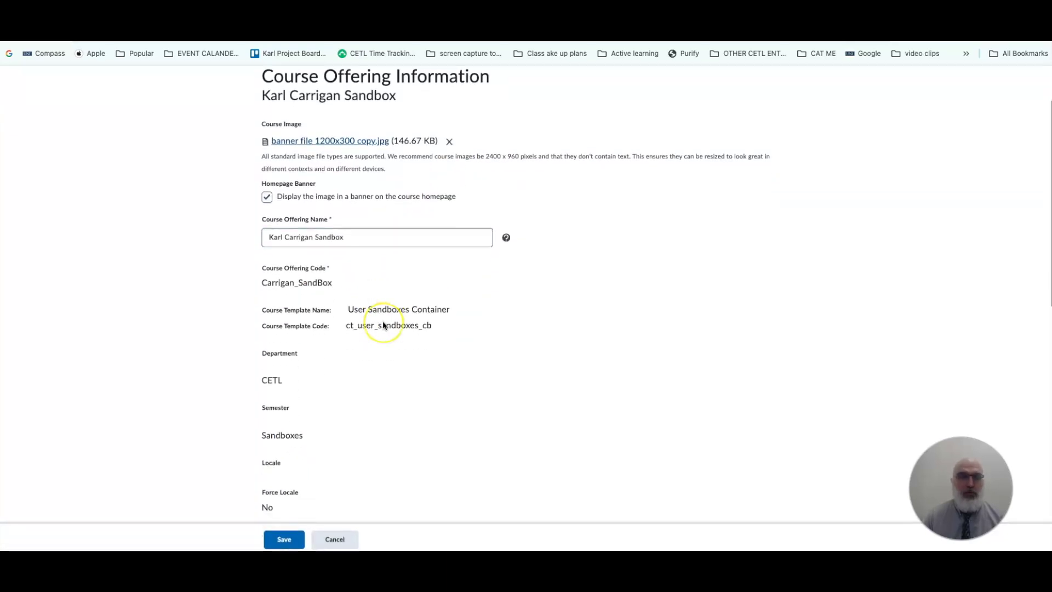
{"action": "scroll", "coordinate": [382, 321], "scroll_direction": "down", "scroll_amount": 2}
{"action": "scroll", "coordinate": [383, 319], "scroll_direction": "down", "scroll_amount": 1}
{"action": "scroll", "coordinate": [382, 320], "scroll_direction": "down", "scroll_amount": 1}
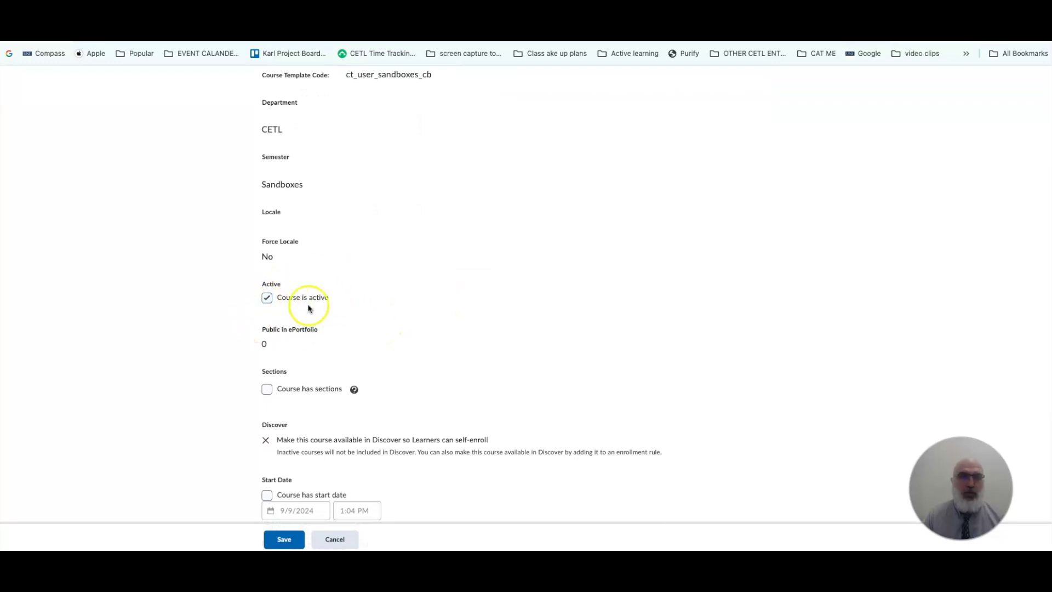
{"action": "scroll", "coordinate": [379, 309], "scroll_direction": "down", "scroll_amount": 1}
{"action": "scroll", "coordinate": [379, 310], "scroll_direction": "down", "scroll_amount": 1}
{"action": "scroll", "coordinate": [378, 308], "scroll_direction": "down", "scroll_amount": 2}
{"action": "scroll", "coordinate": [378, 307], "scroll_direction": "down", "scroll_amount": 1}
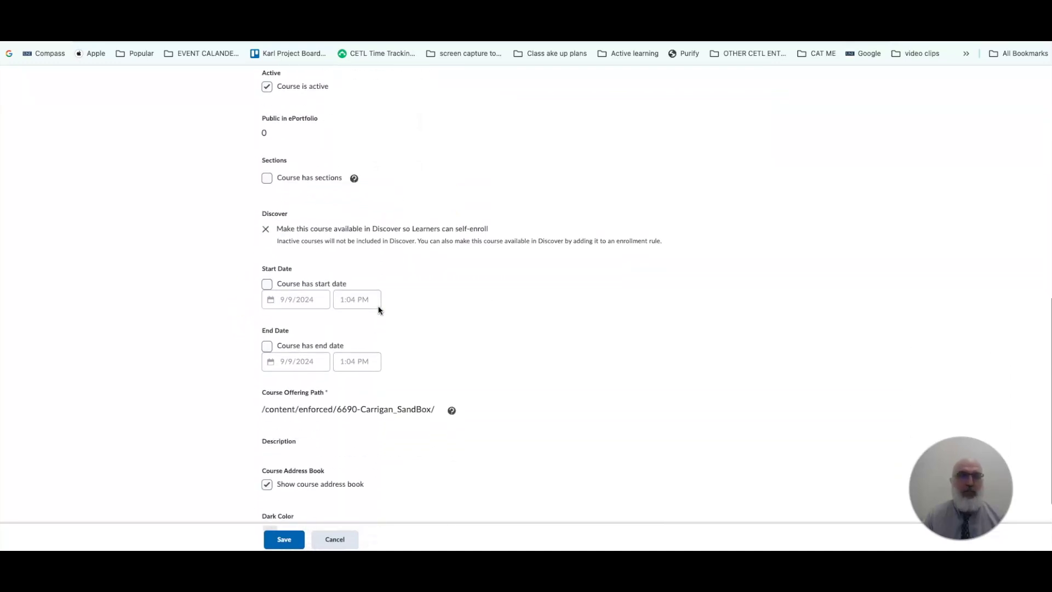
Enable a course start date and pick September 5, 2024
{"action": "left_click", "coordinate": [267, 275]}
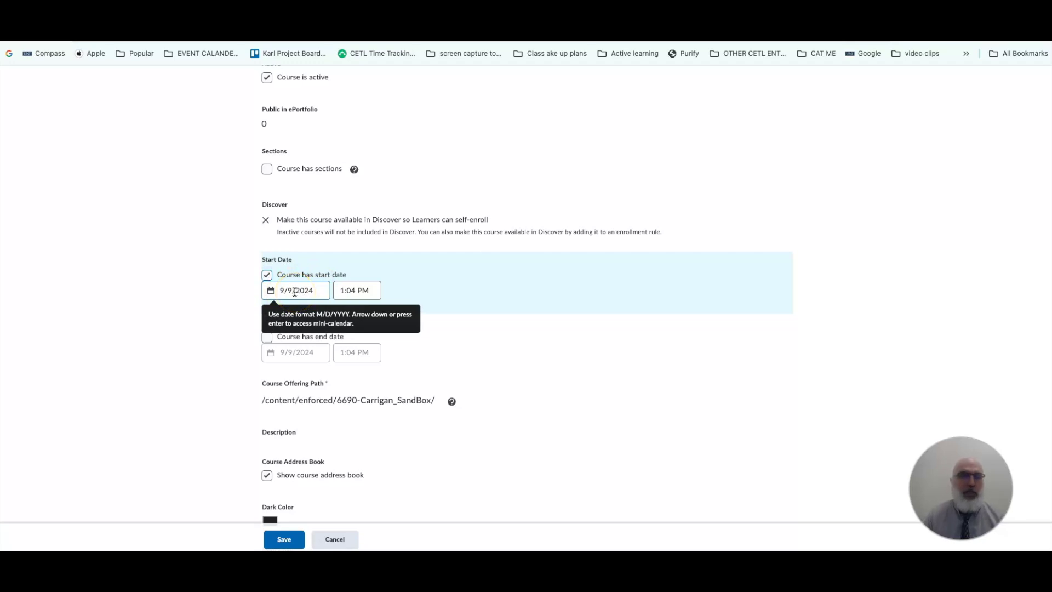
{"action": "left_click", "coordinate": [313, 292]}
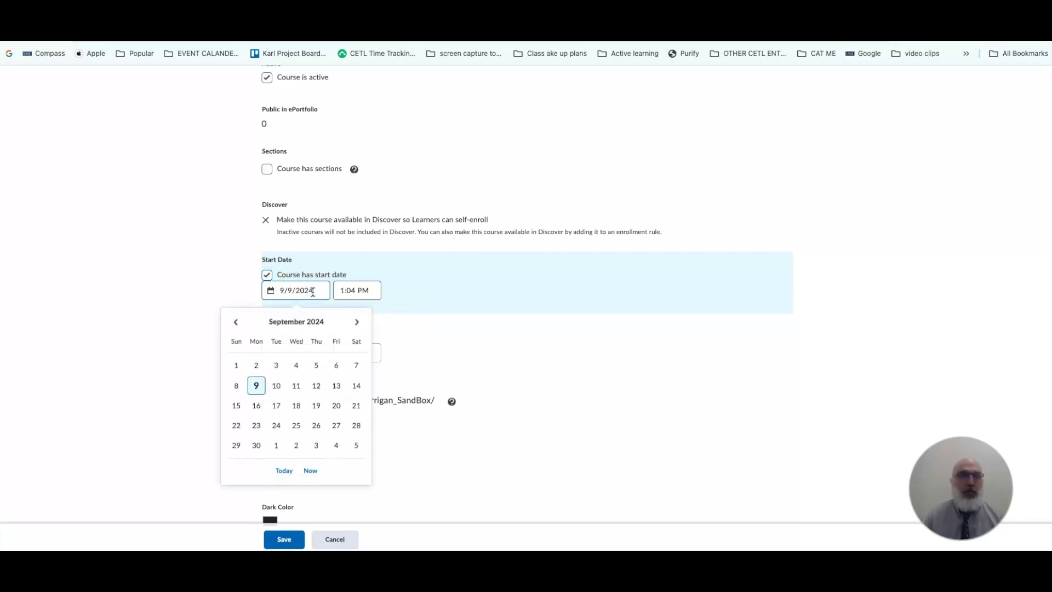
{"action": "left_click", "coordinate": [314, 367]}
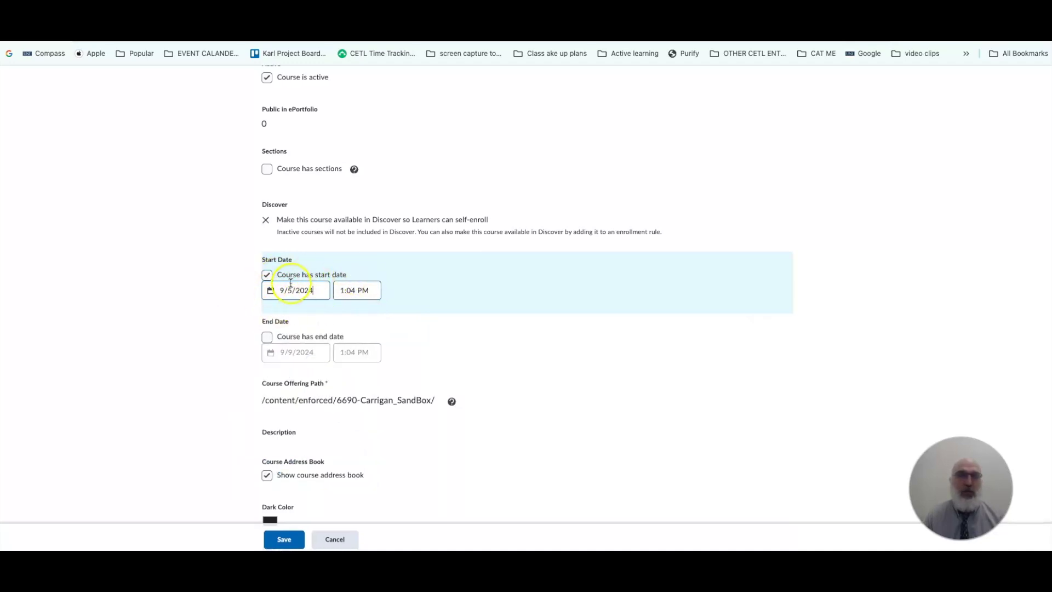
Choose 4:30 AM as the course start time
{"action": "left_click", "coordinate": [362, 290]}
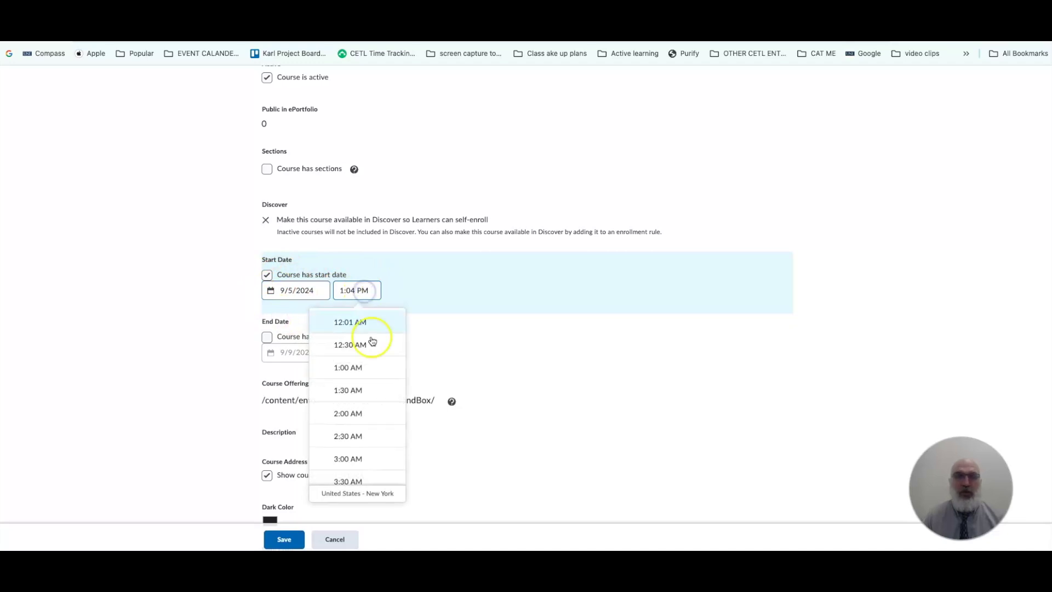
{"action": "scroll", "coordinate": [362, 379], "scroll_direction": "down", "scroll_amount": 2}
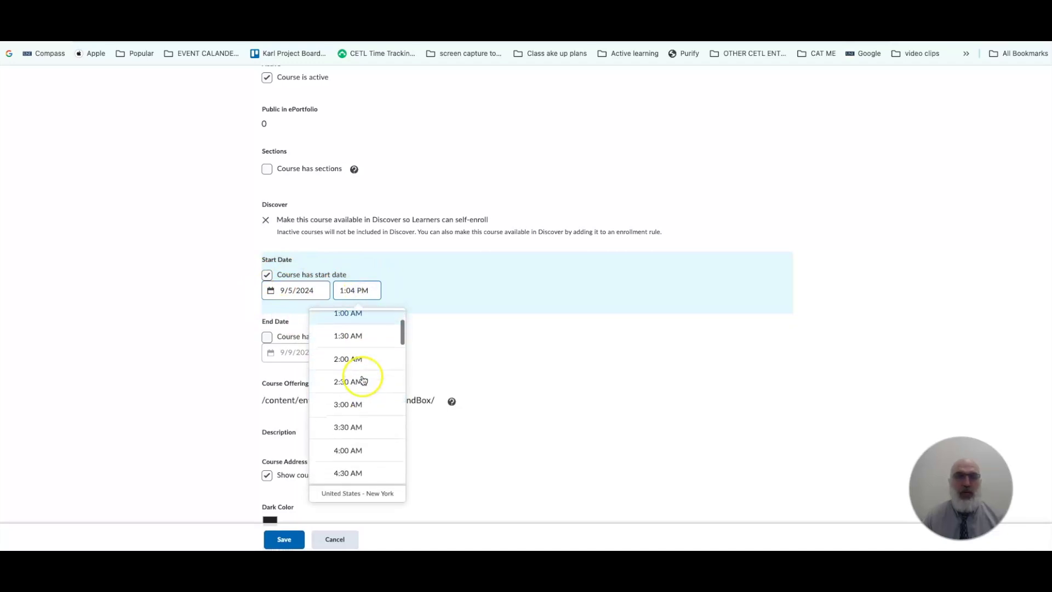
{"action": "left_click", "coordinate": [348, 469]}
{"action": "scroll", "coordinate": [350, 444], "scroll_direction": "down", "scroll_amount": 3}
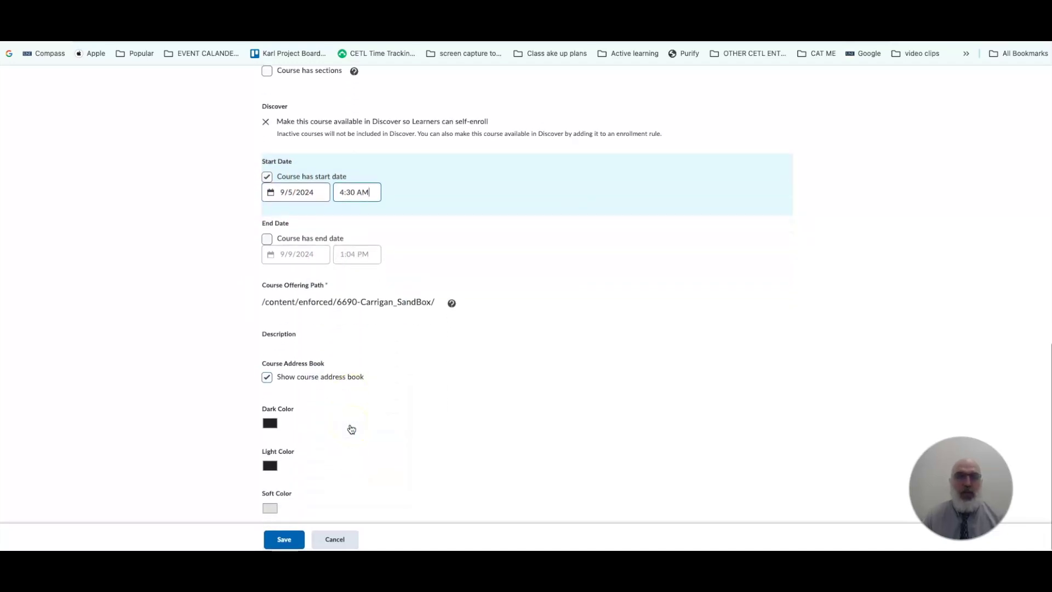
Save the 9/5/2024 4:30 AM start settings and return to Course Home
{"action": "left_click", "coordinate": [284, 536]}
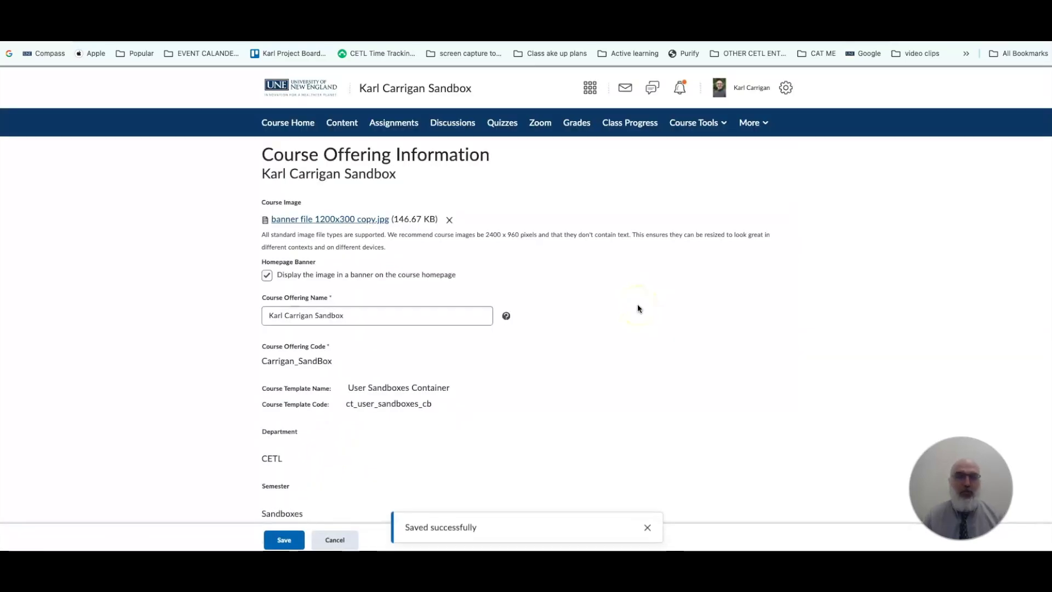
{"action": "left_click", "coordinate": [297, 122]}
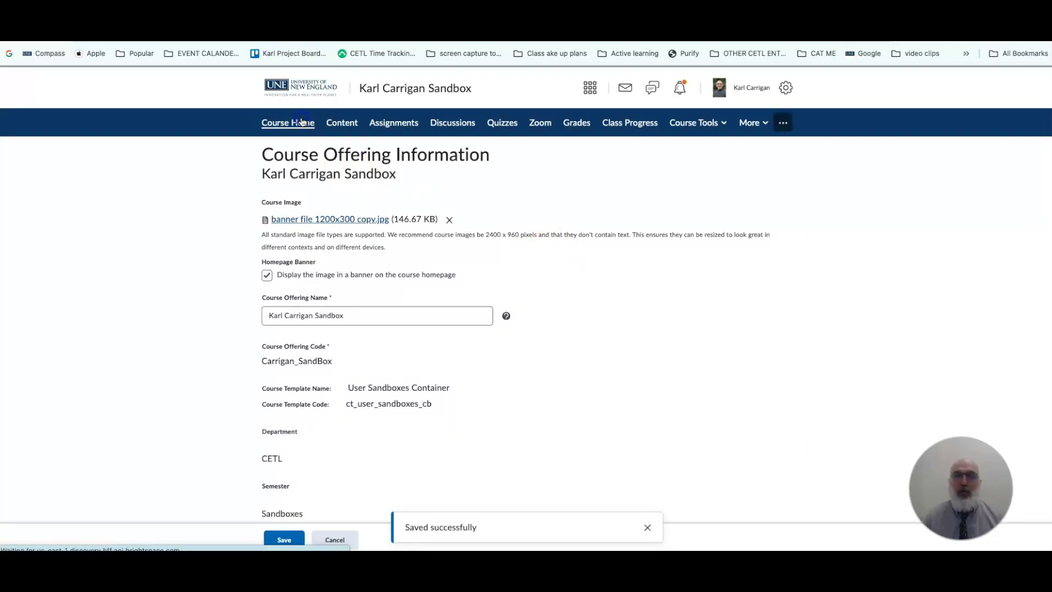